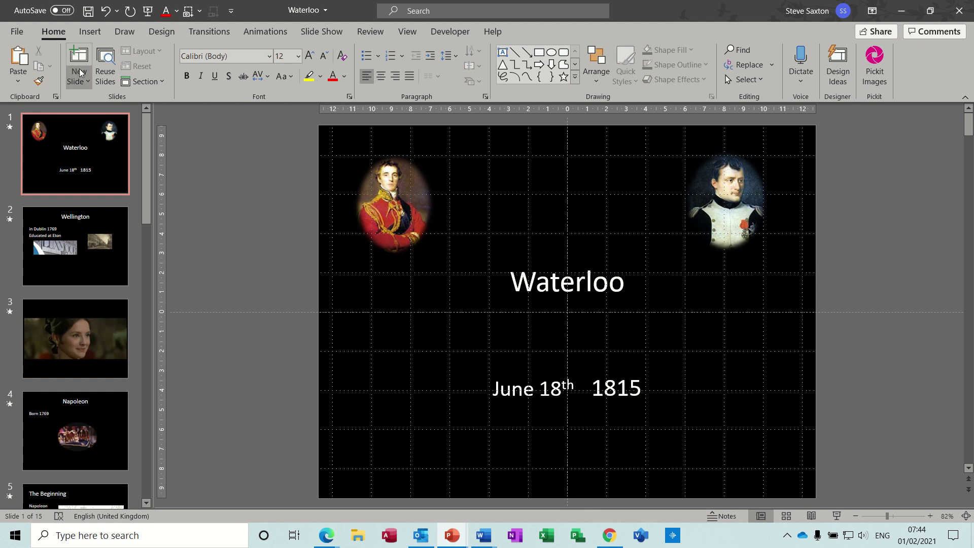
Step: Open the Print preview and view the Waterloo slides as Notes Pages
click(20, 33)
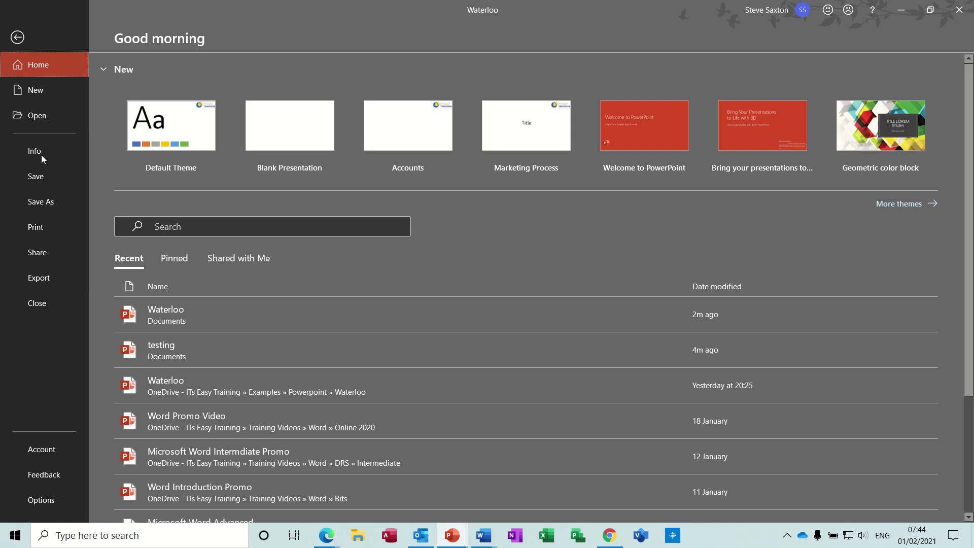
click(33, 226)
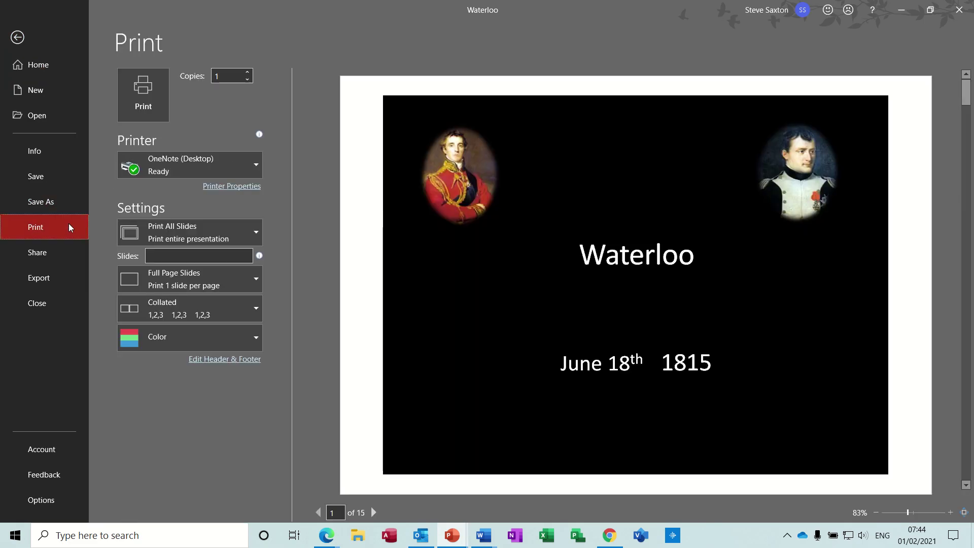
click(256, 280)
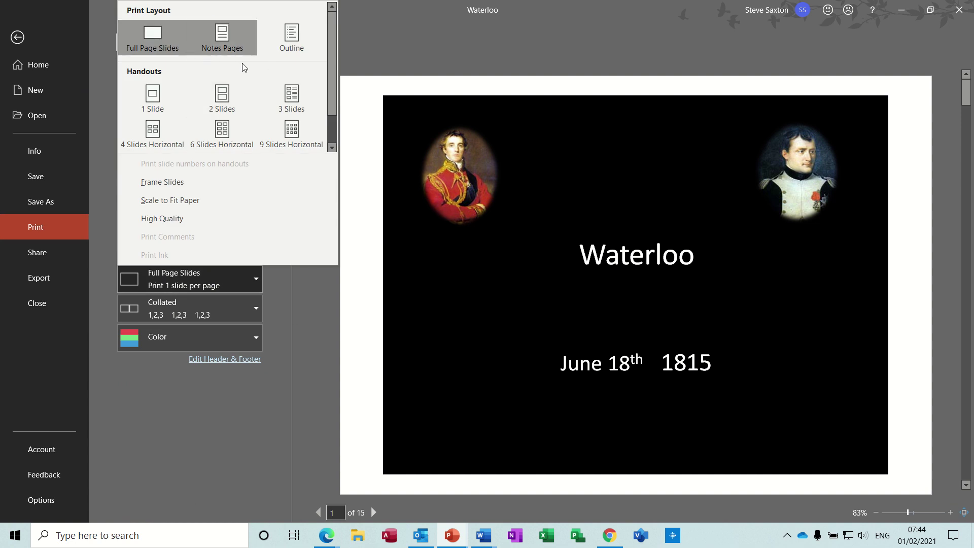
click(226, 36)
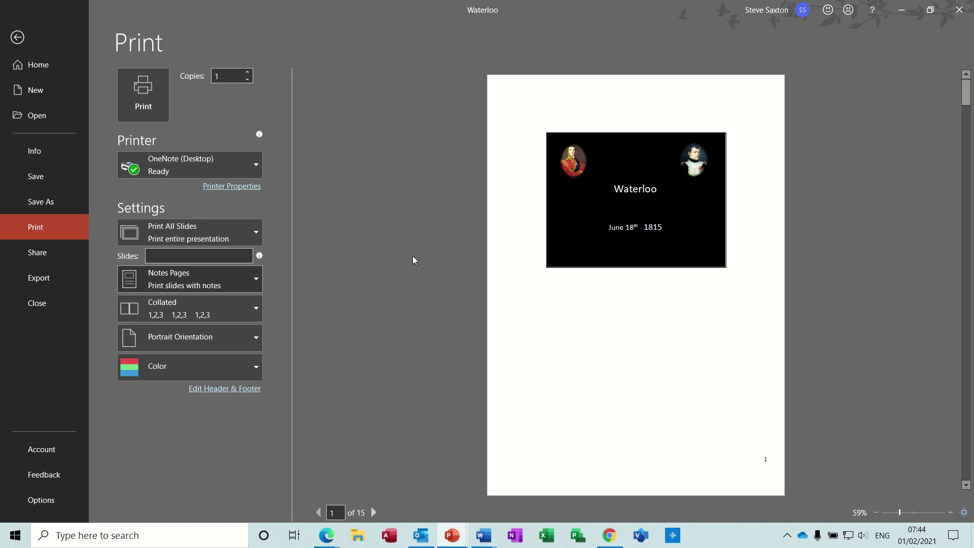
Step: Try the Outline layout, then settle on Handouts with 3 slides per page
click(256, 282)
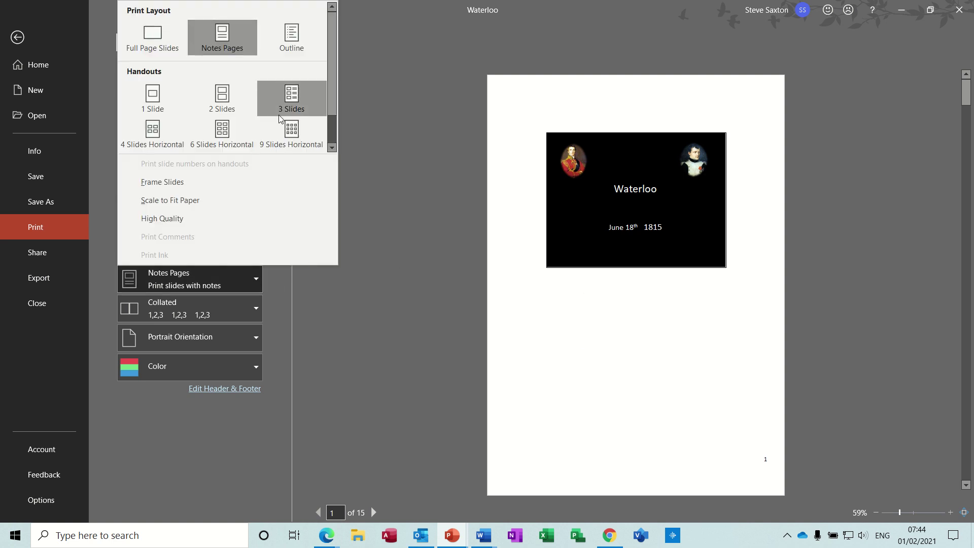
click(295, 41)
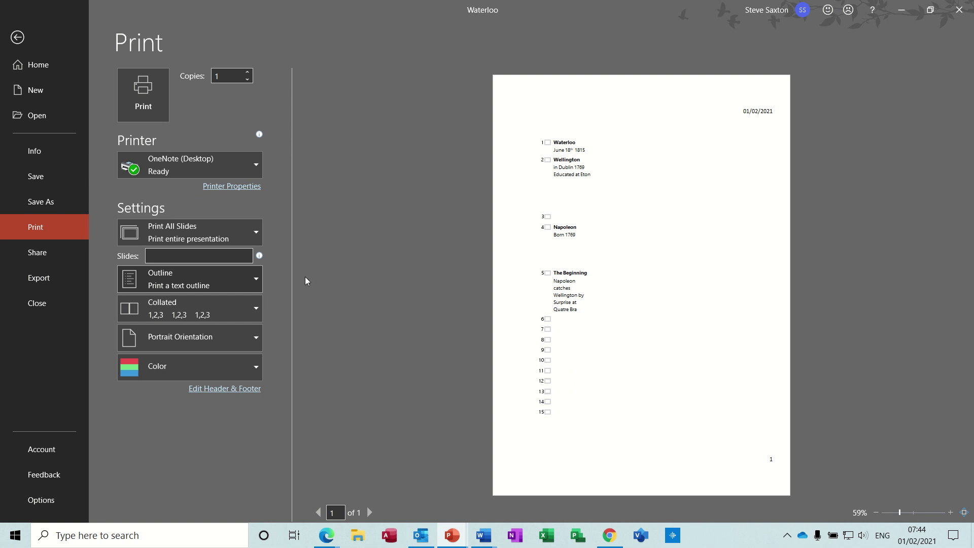
click(254, 277)
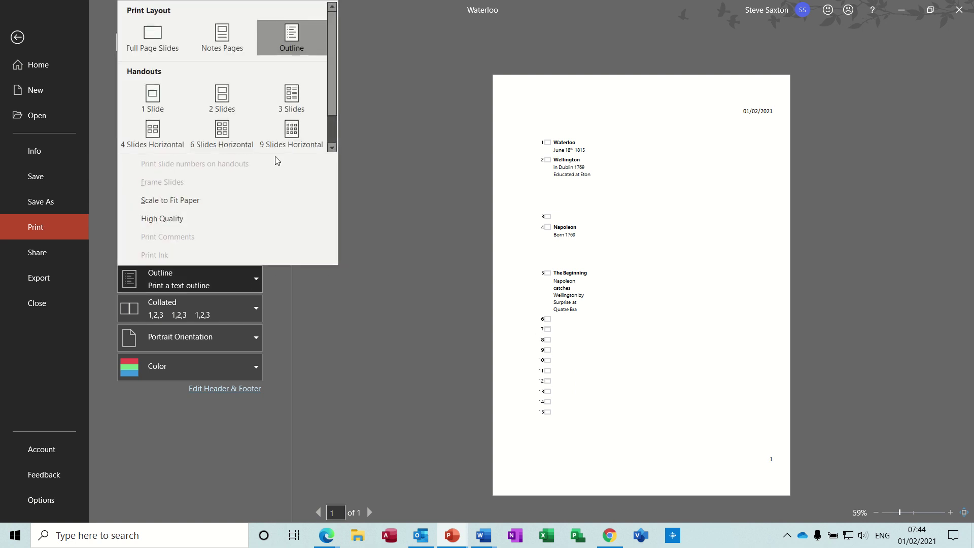
click(294, 96)
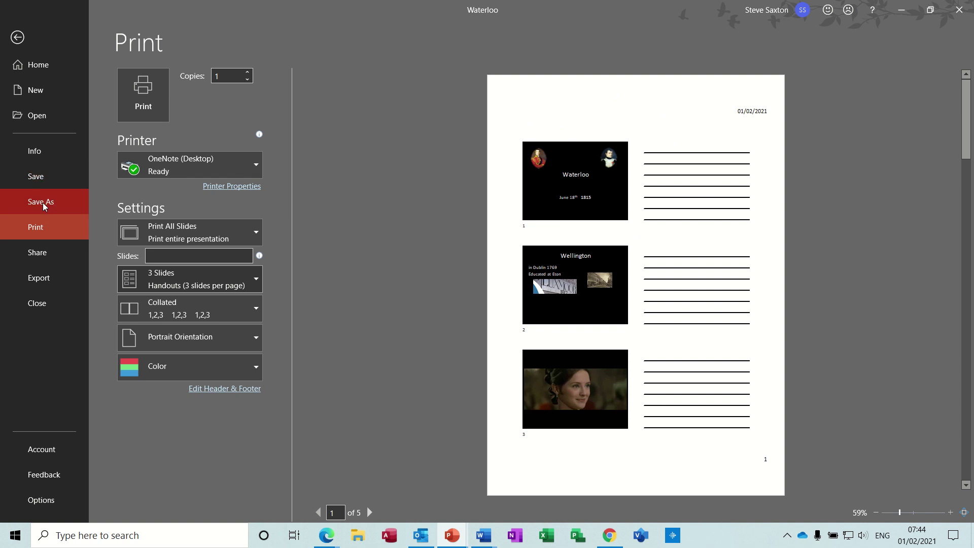
Step: Go to Export > Create Handouts and launch the Send to Microsoft Word dialog
click(45, 281)
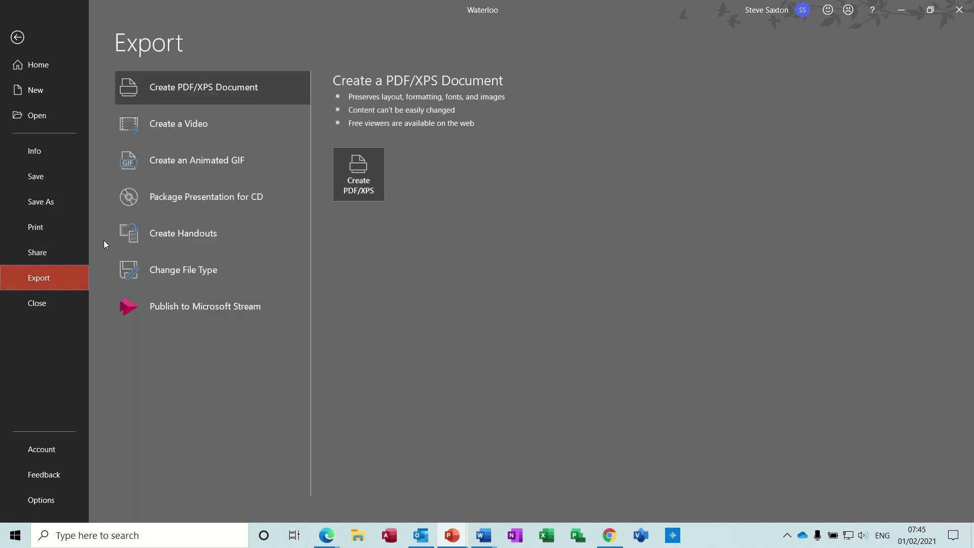
click(207, 236)
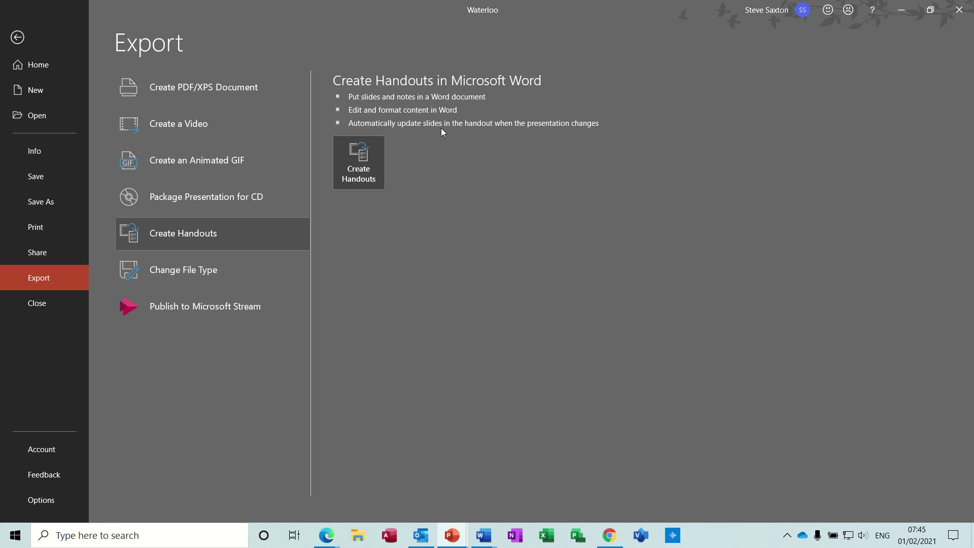
click(357, 162)
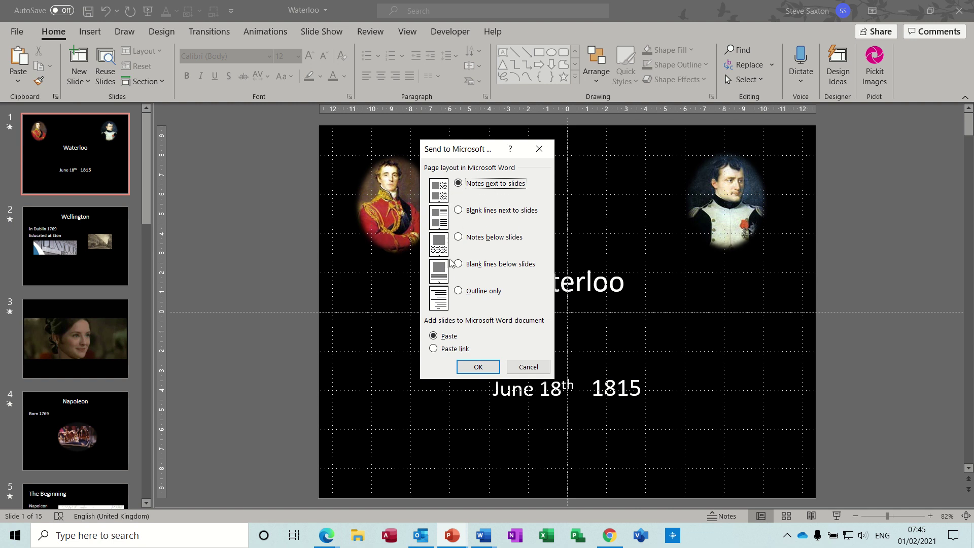
Step: Send the slides to Word with Notes next to slides and Paste link, then open Document1
click(433, 349)
click(476, 367)
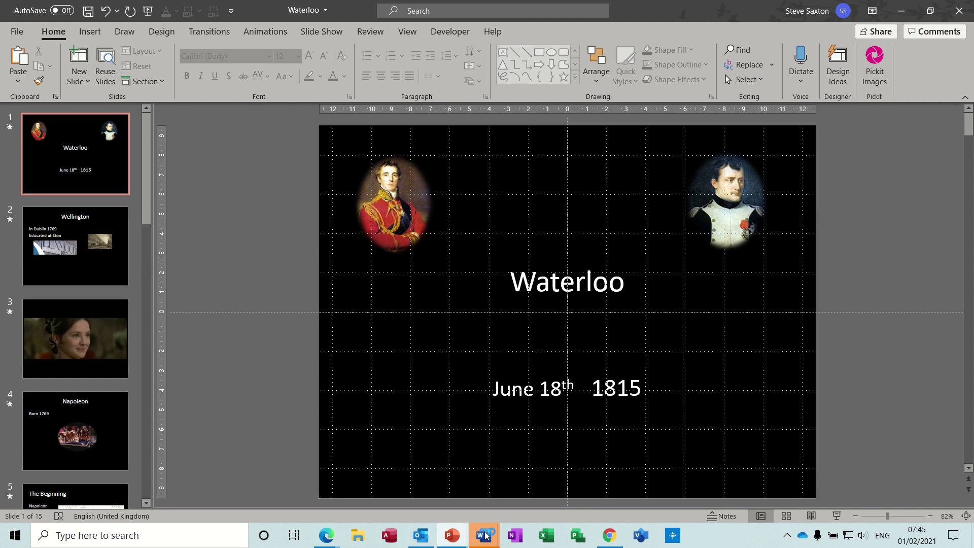
mouse_move(485, 535)
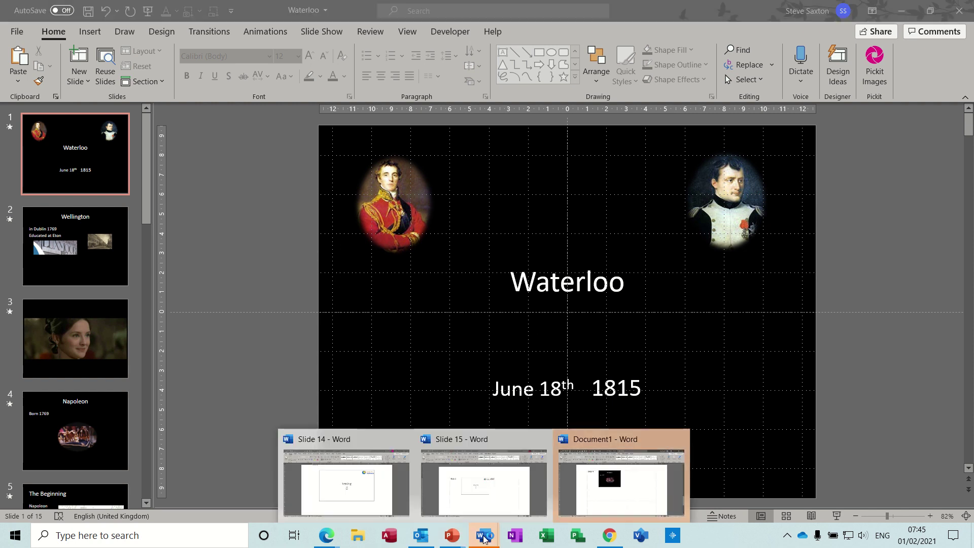
click(581, 493)
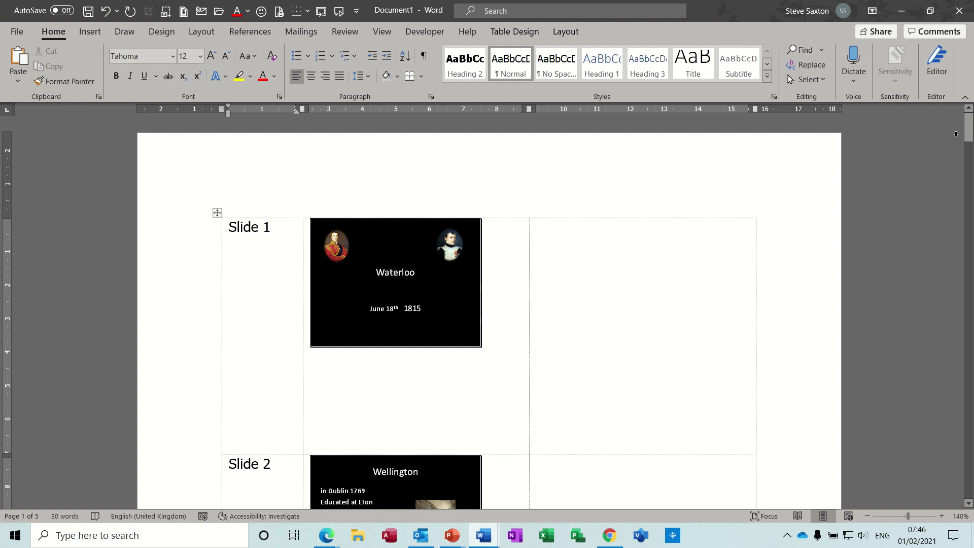
Step: Scroll through Document1's handout table and place the cursor in Slide 1's notes cell
mouse_move(968, 133)
mouse_down()
mouse_move(969, 266)
mouse_move(969, 124)
mouse_move(969, 133)
mouse_up()
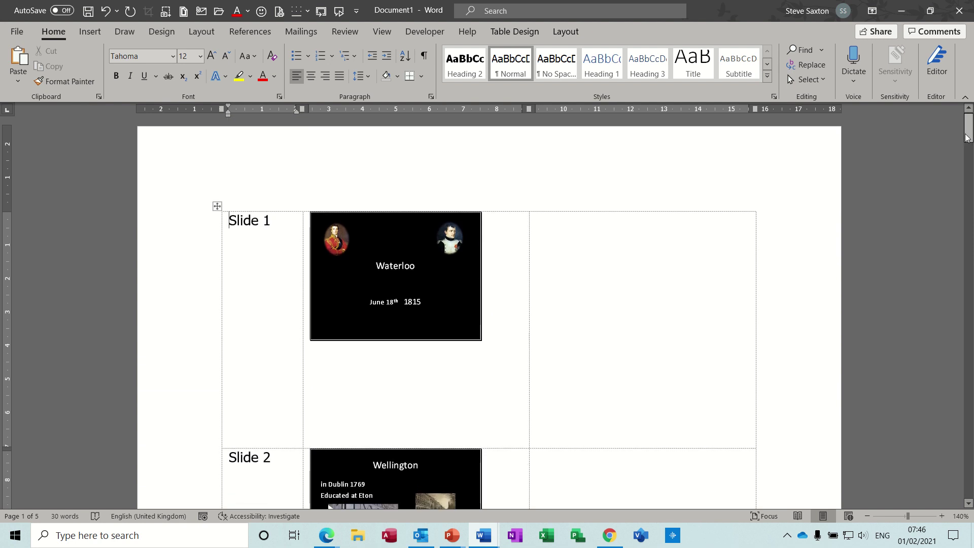
click(598, 236)
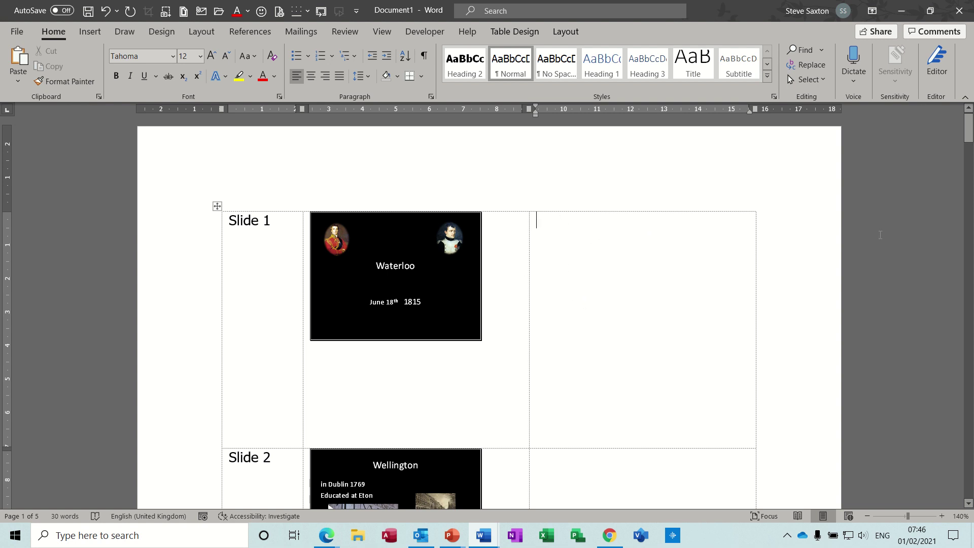
mouse_move(965, 141)
mouse_down()
mouse_move(970, 129)
mouse_move(970, 145)
mouse_up()
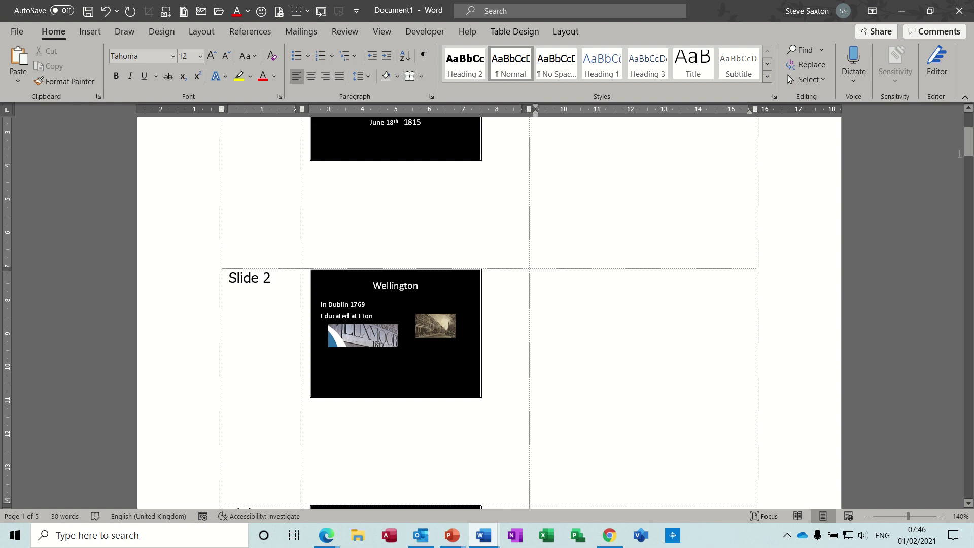
drag(968, 145, 968, 126)
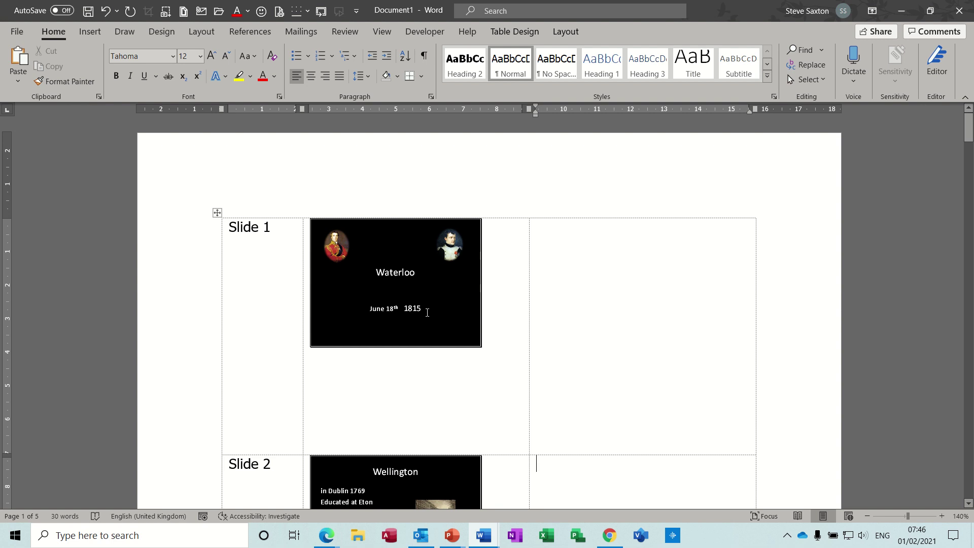
Step: Back in Waterloo, change the title slide's year from 1815 to 1816
mouse_move(452, 535)
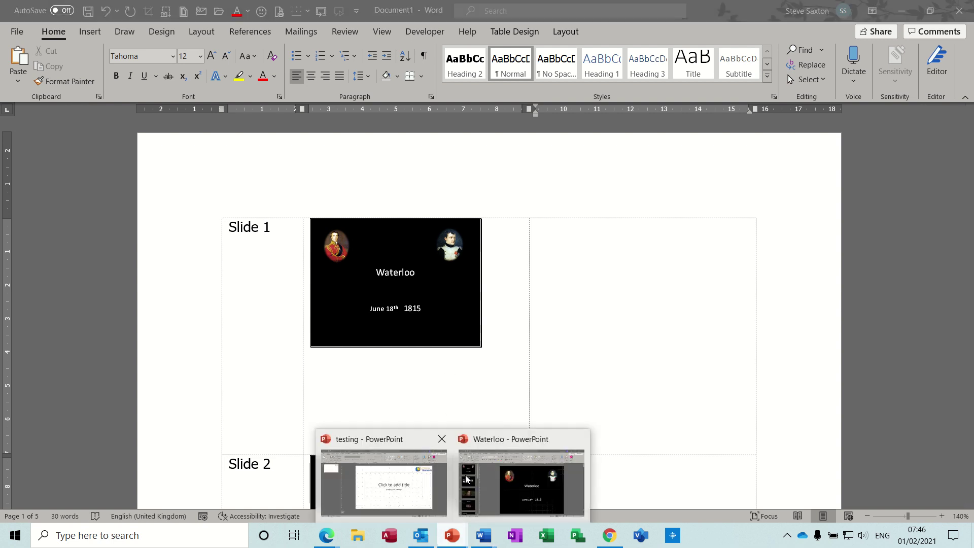
click(516, 491)
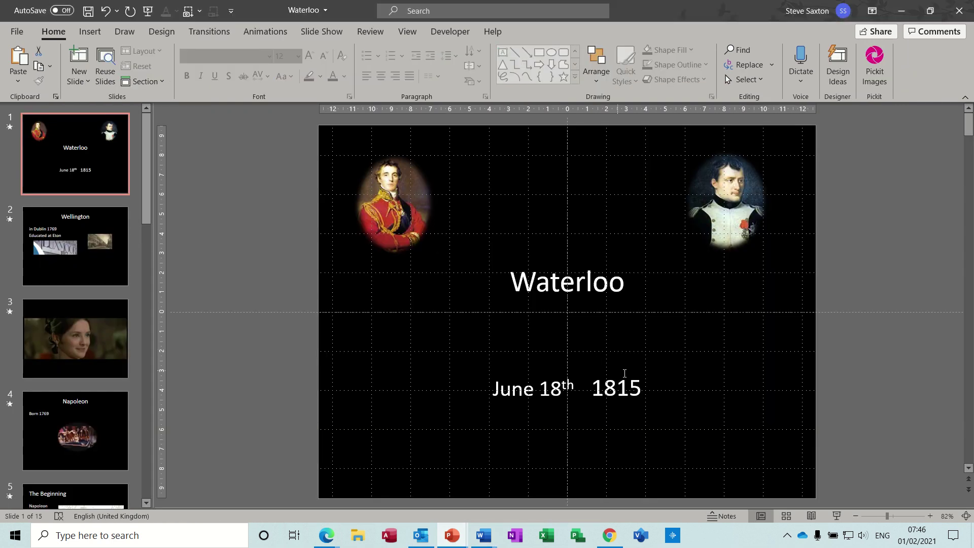
click(640, 387)
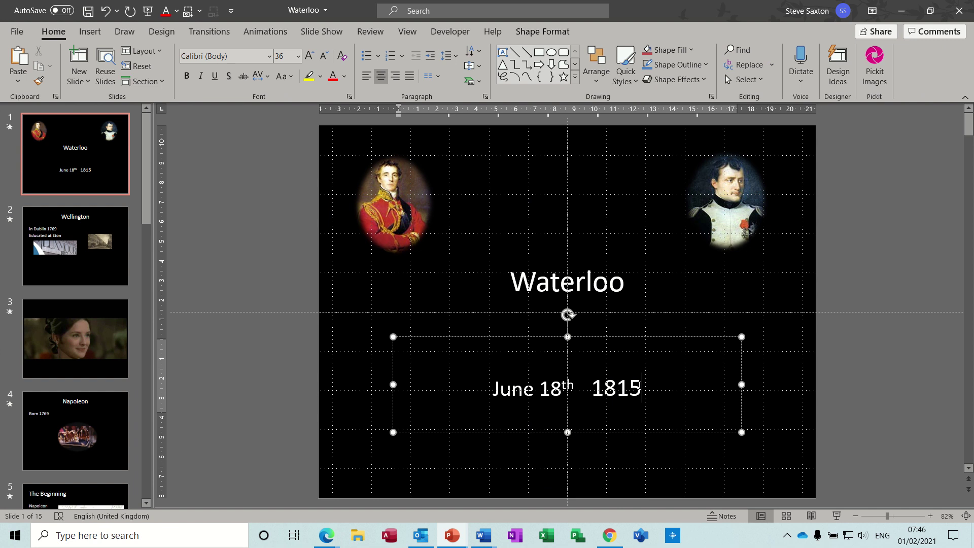
key(BackSpace)
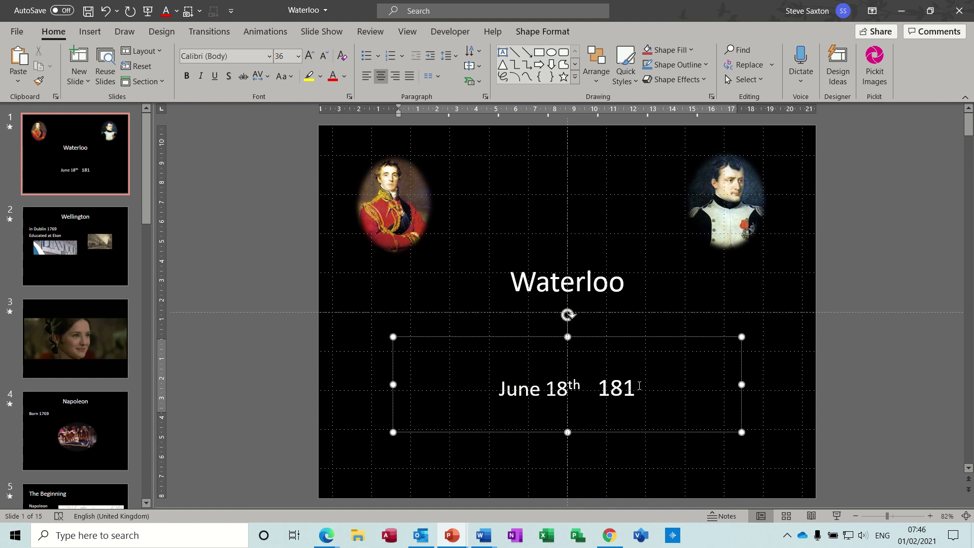
text(6)
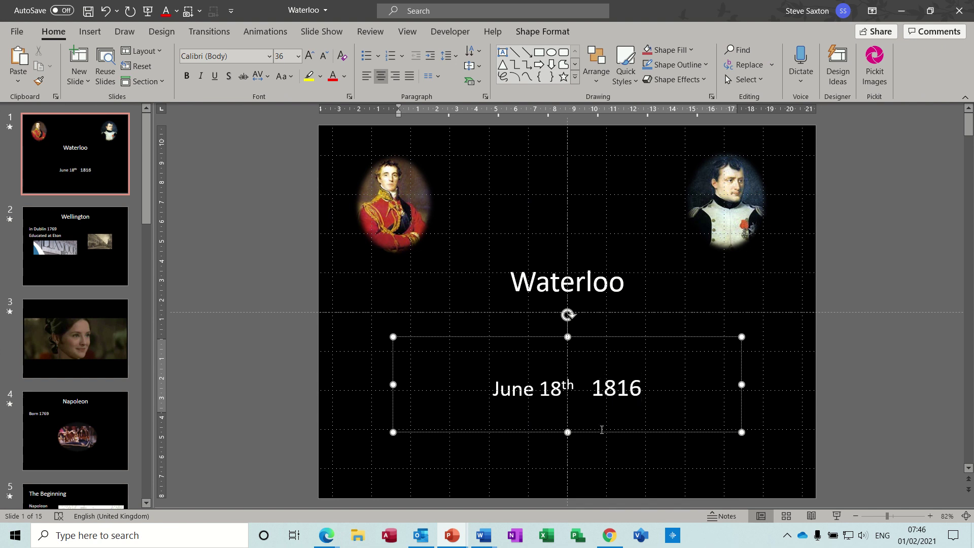
click(600, 449)
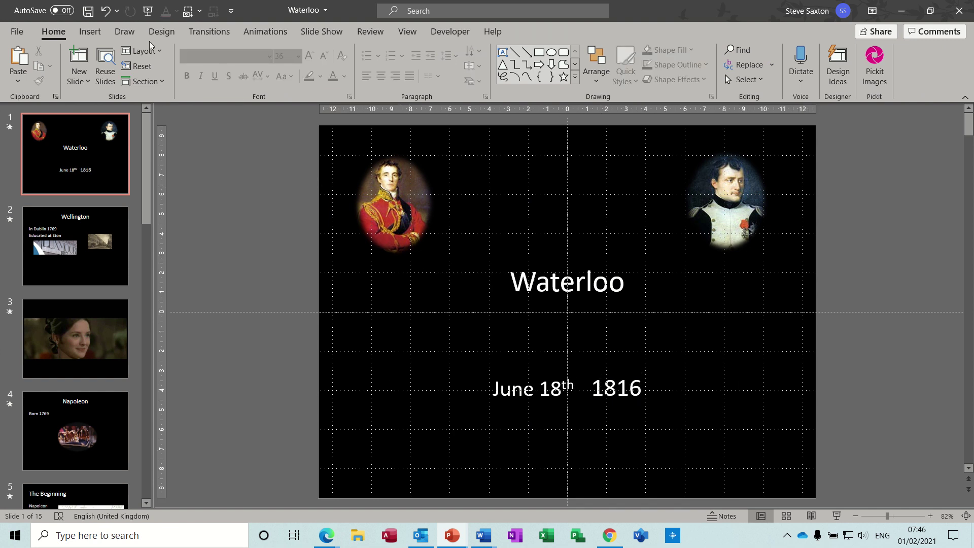
Step: Save the presentation and bring up the Word handout Document1
click(89, 11)
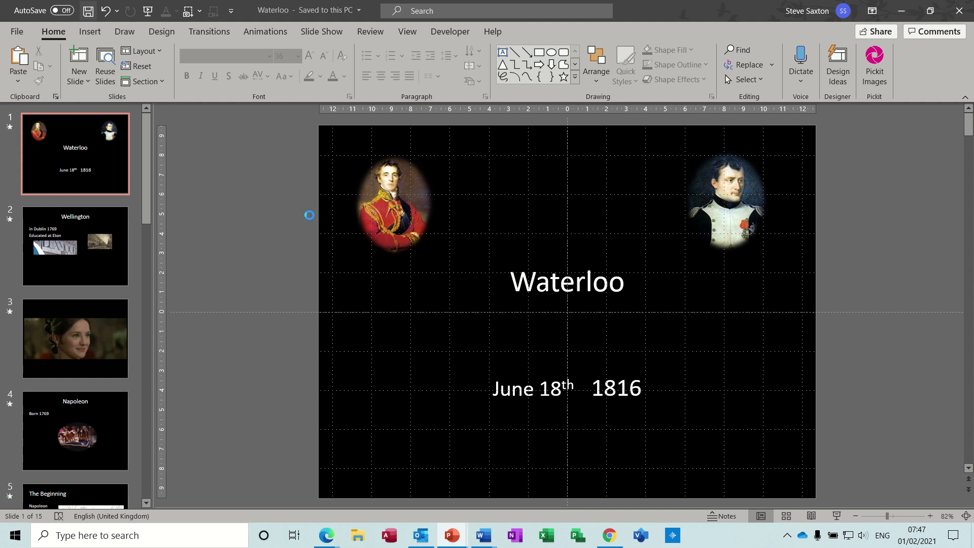
click(486, 536)
click(609, 489)
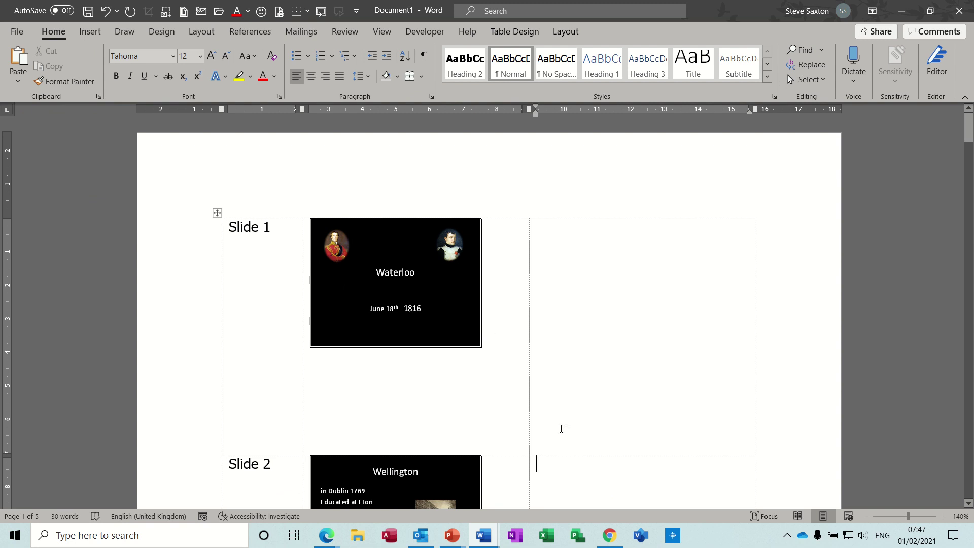
Step: Return to Waterloo and change the title slide's year back to 1815
click(452, 535)
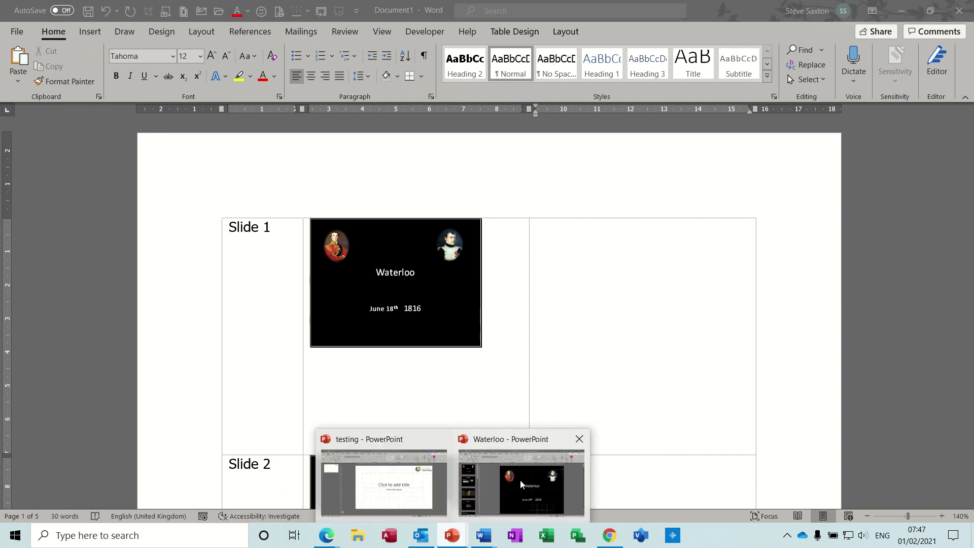
click(534, 483)
click(639, 389)
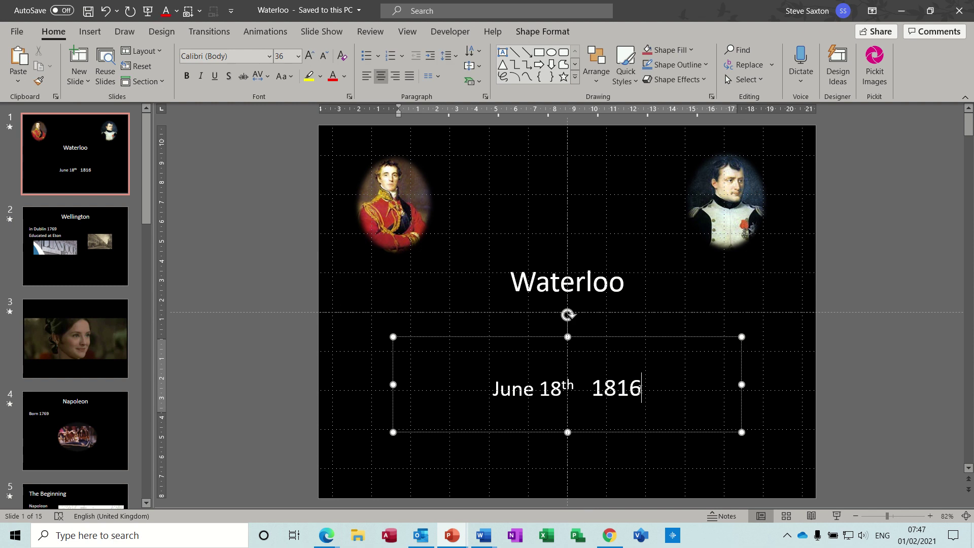
key(BackSpace)
text(5)
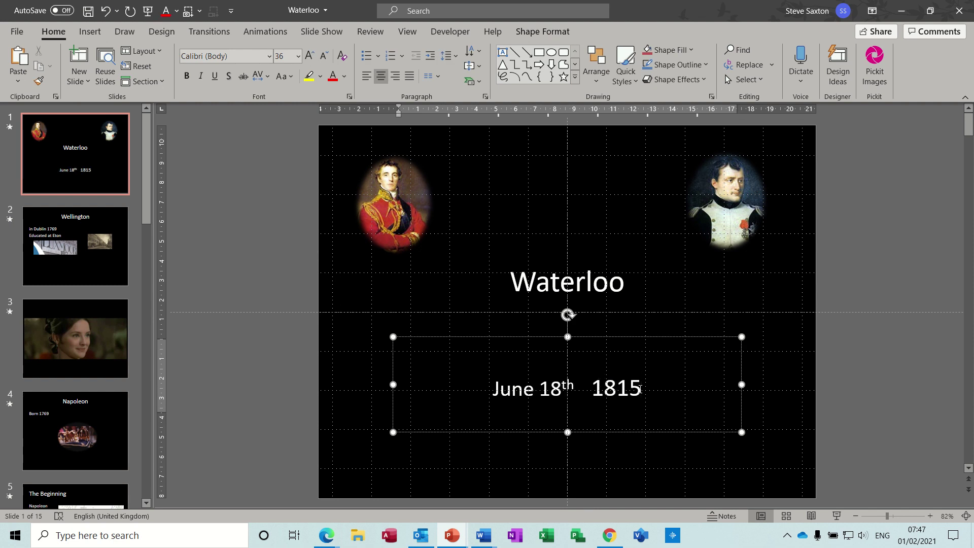
Step: Save the presentation and bring forward the Word handout, now showing 1815
click(88, 11)
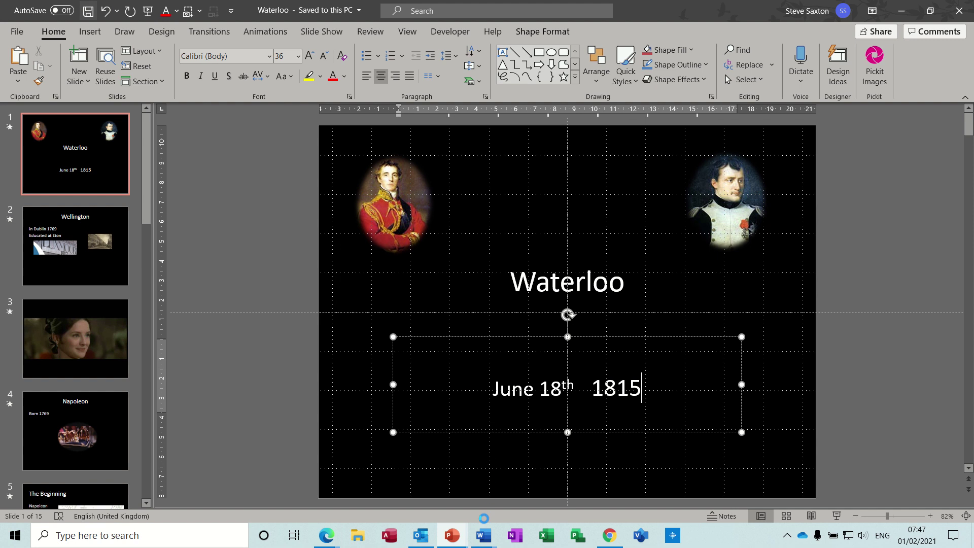
mouse_move(483, 535)
click(609, 487)
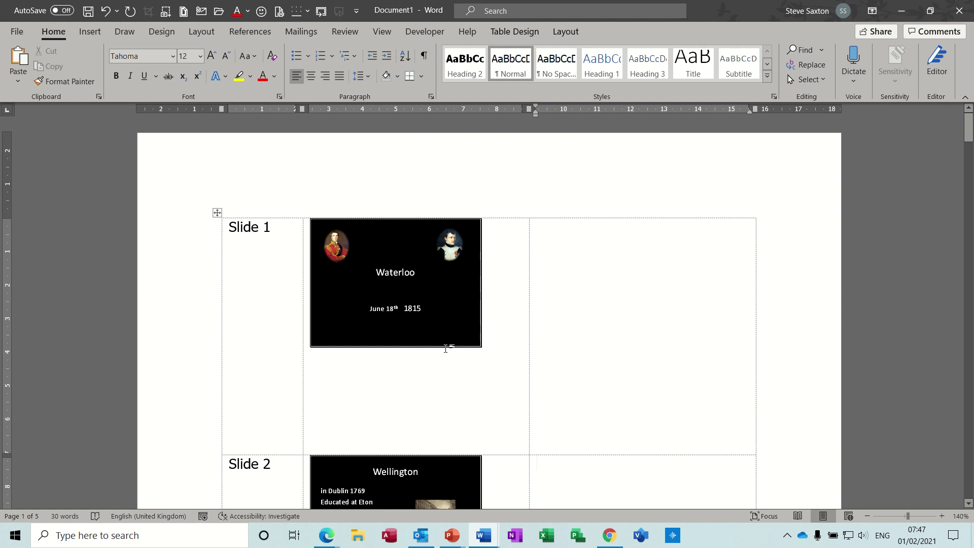
mouse_move(968, 129)
mouse_down()
mouse_move(968, 172)
mouse_move(968, 130)
mouse_up()
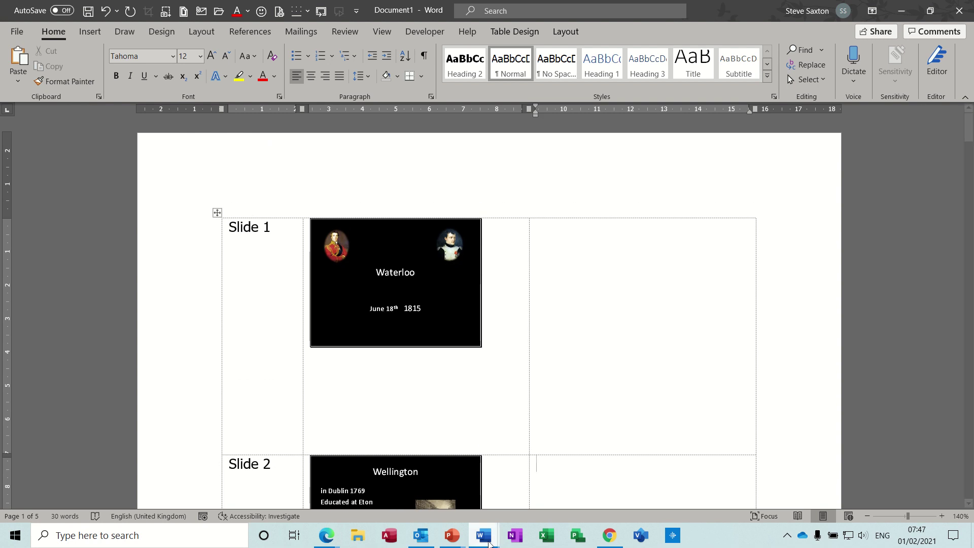
click(486, 538)
click(624, 481)
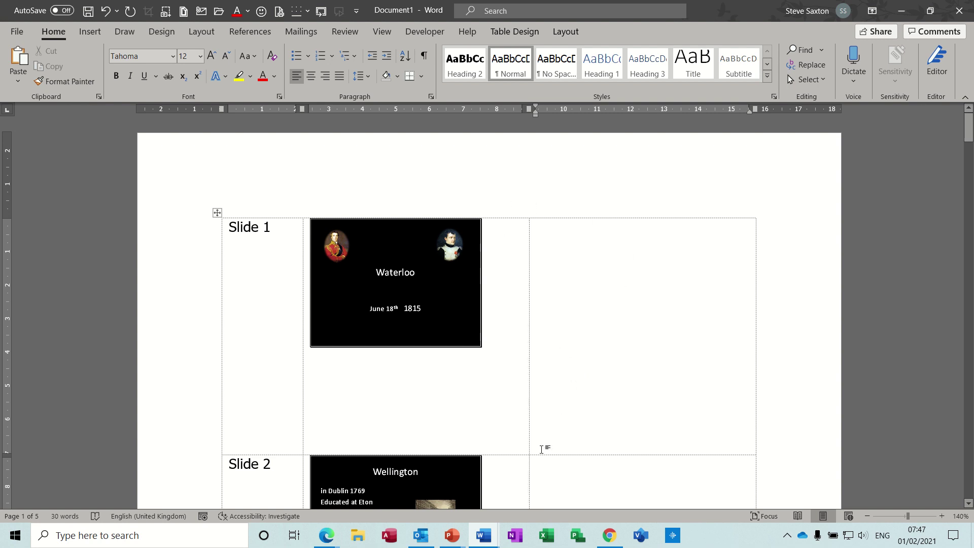
key(super+5)
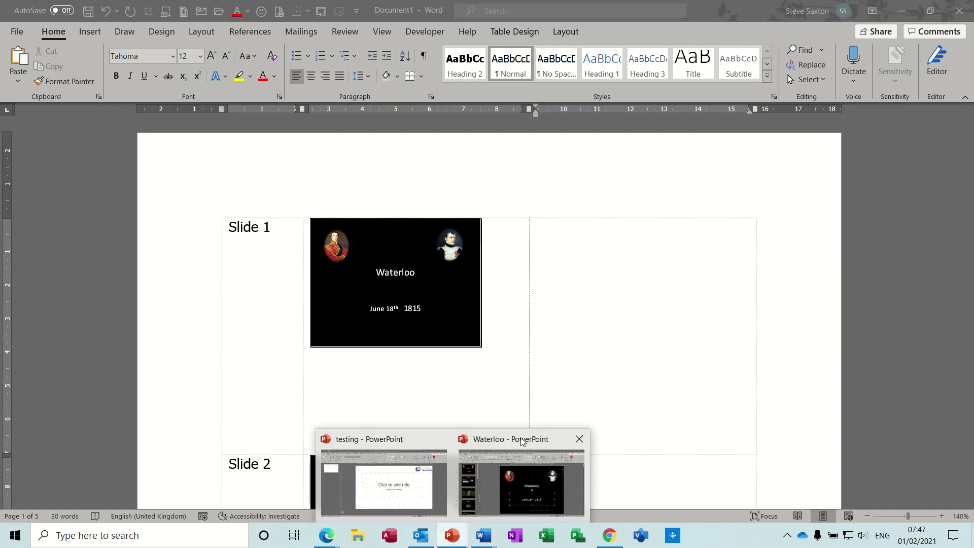
Step: Return to Waterloo and check the handout layouts list on the Print page
click(523, 441)
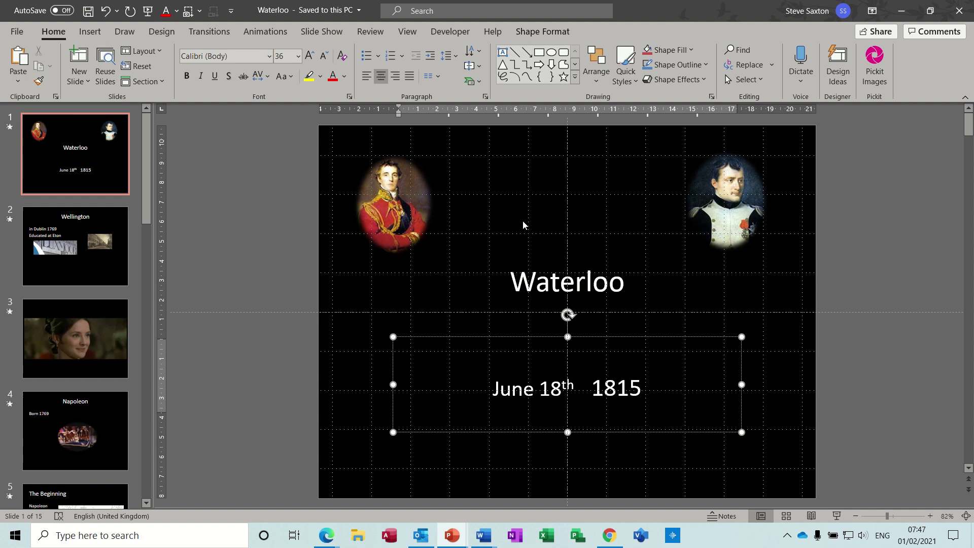
click(17, 32)
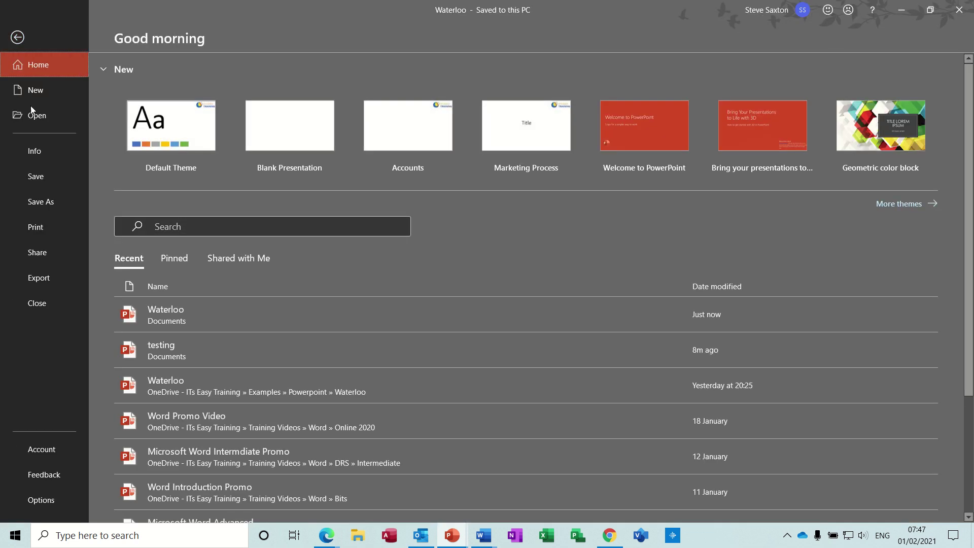
click(48, 229)
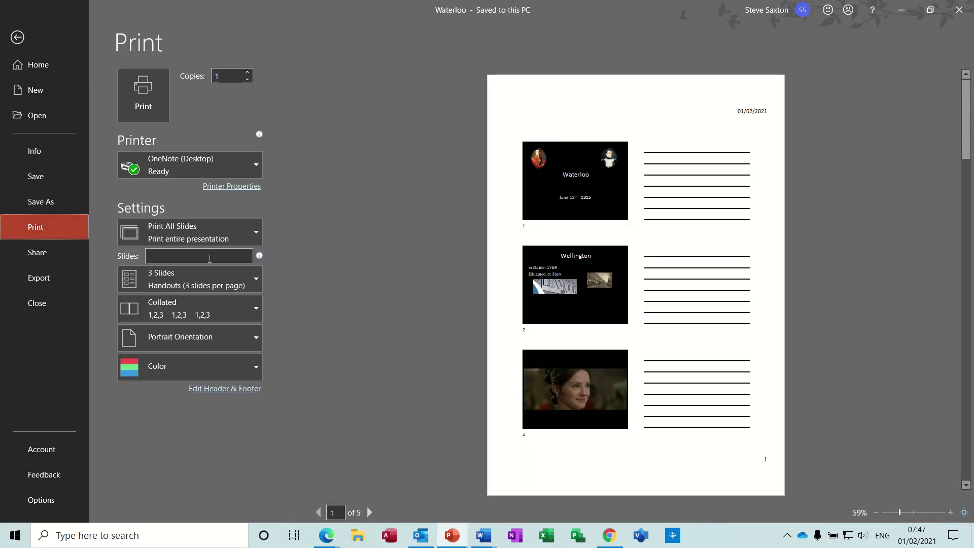
click(255, 280)
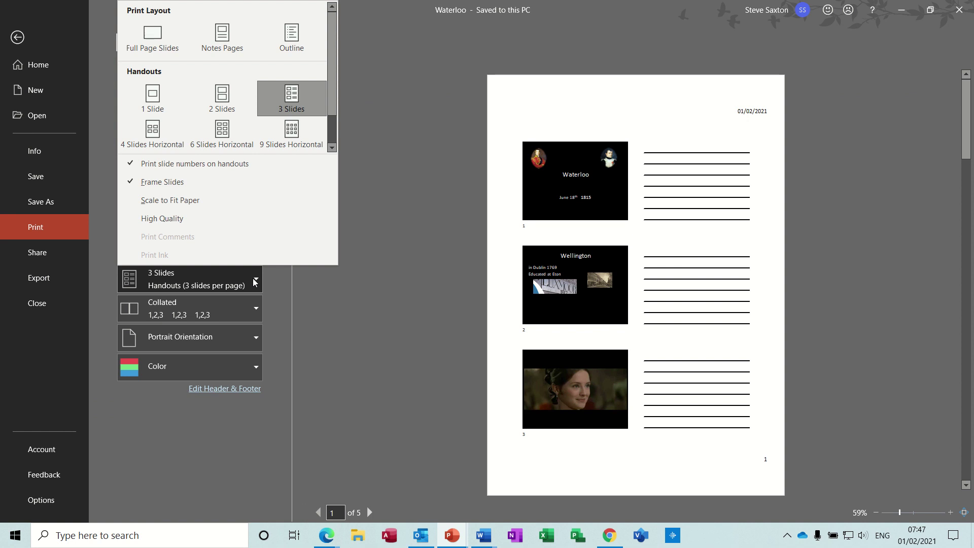
click(255, 280)
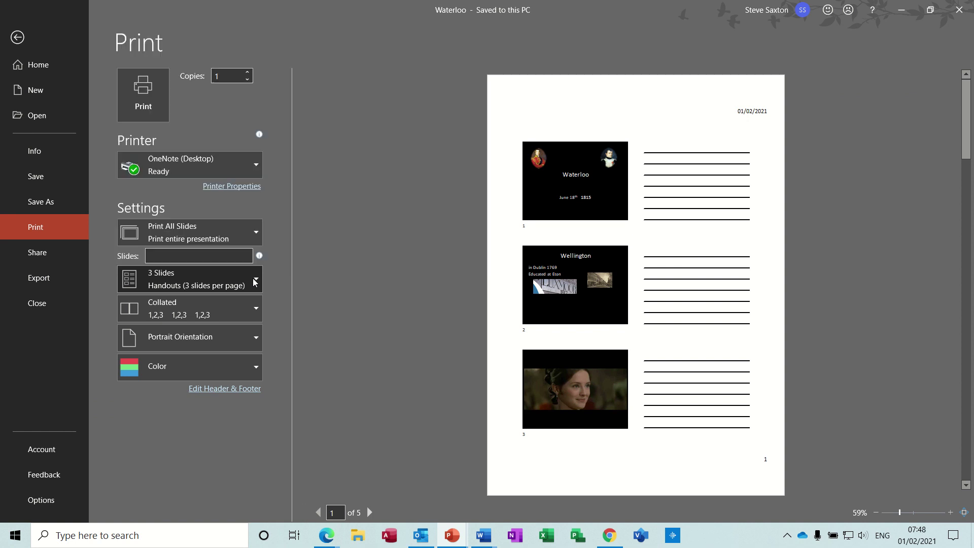
Step: Start Create Handouts in Microsoft Word from the Export page
click(50, 279)
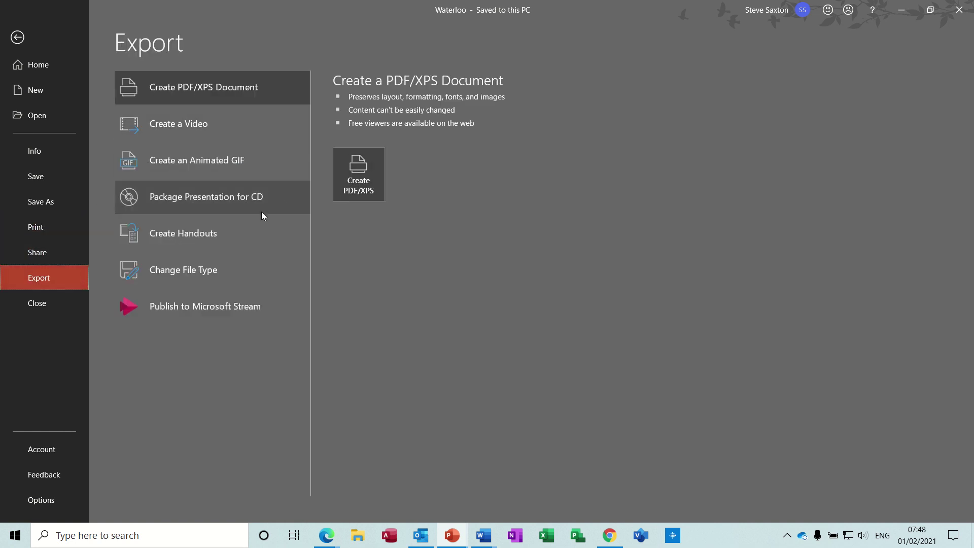
click(218, 232)
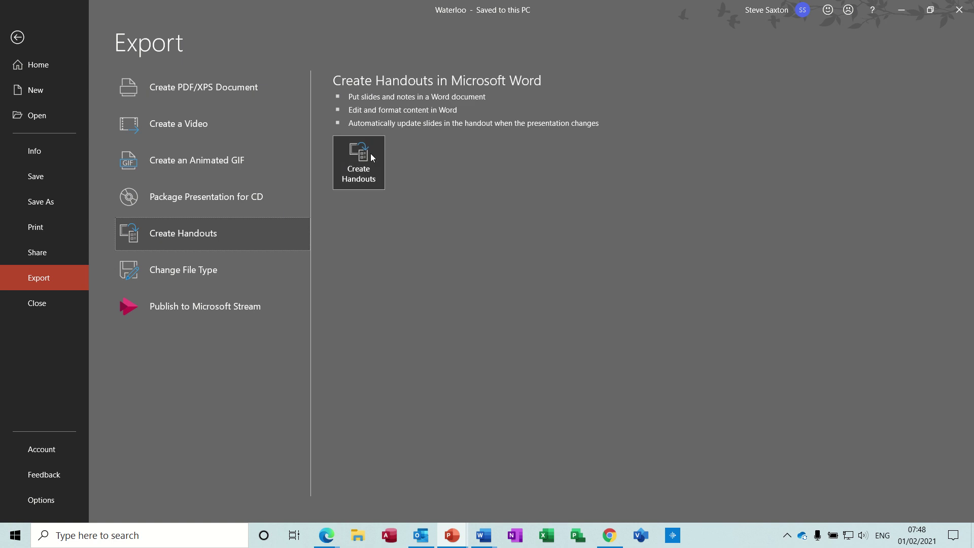
click(365, 167)
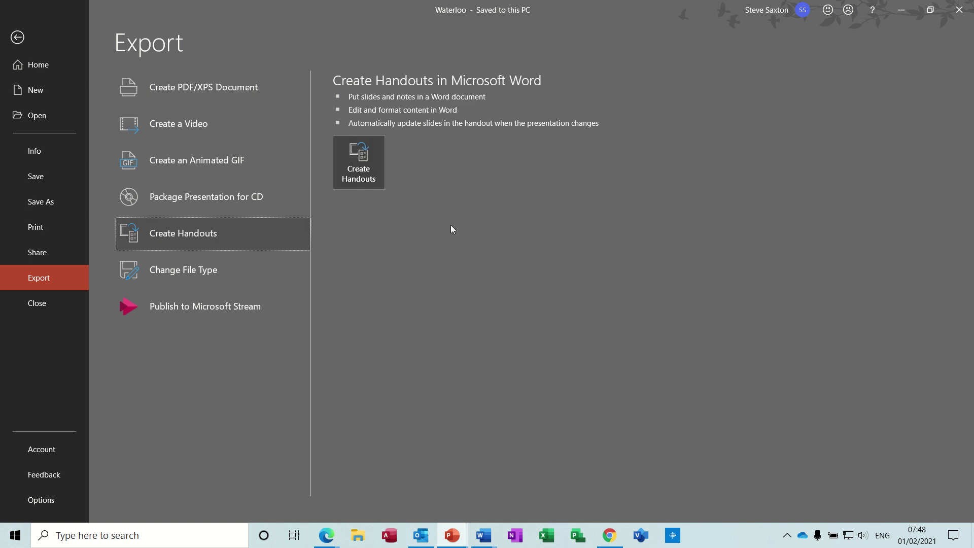